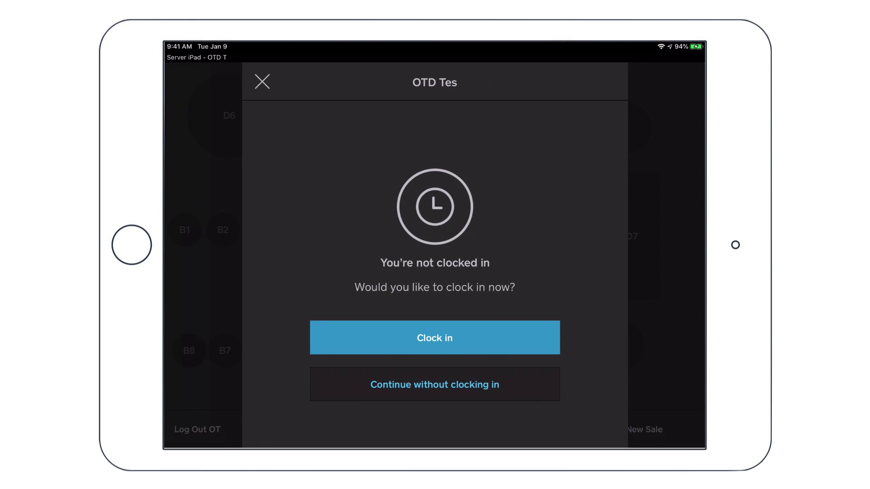
Clock in for the shift and dismiss the Clocked in confirmation
click(432, 338)
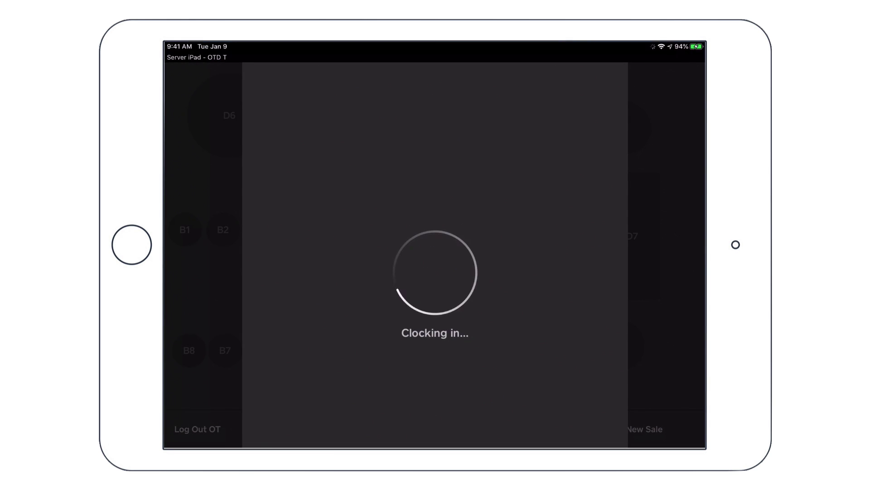
click(433, 364)
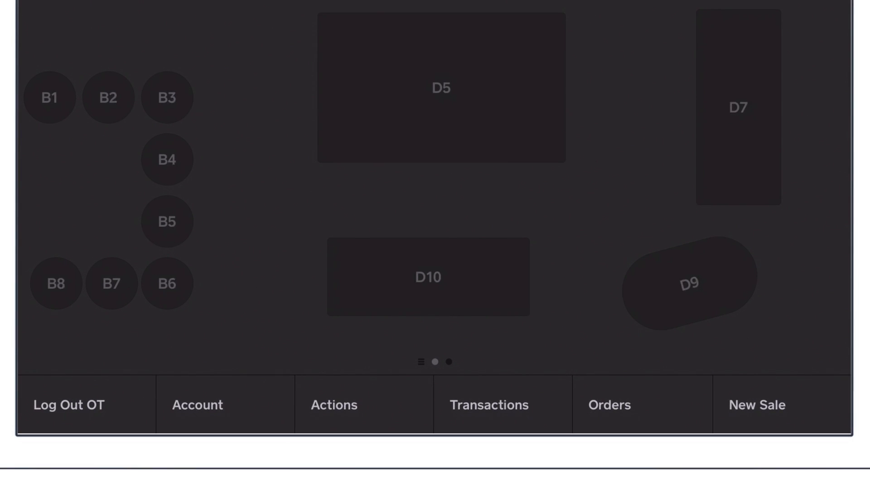
Start the cash drawer with $300.00 starting cash in Cash Management
click(193, 406)
scroll(299, 218, down, 4)
click(280, 194)
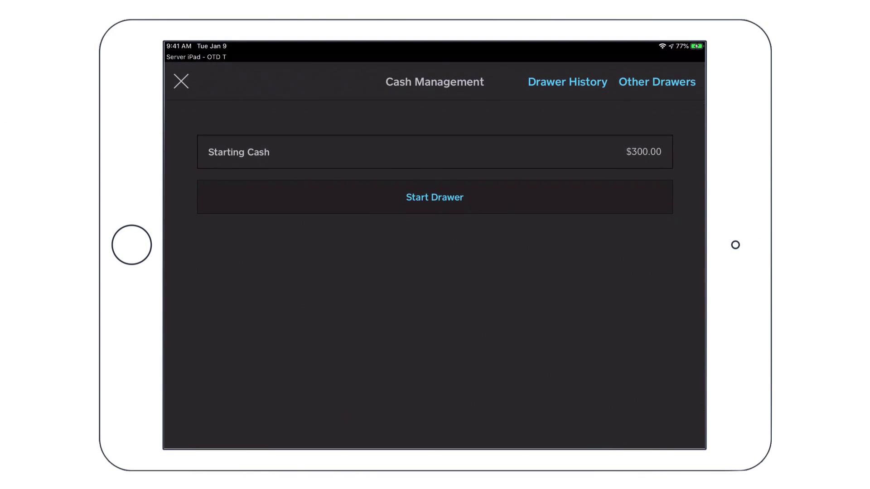
click(431, 196)
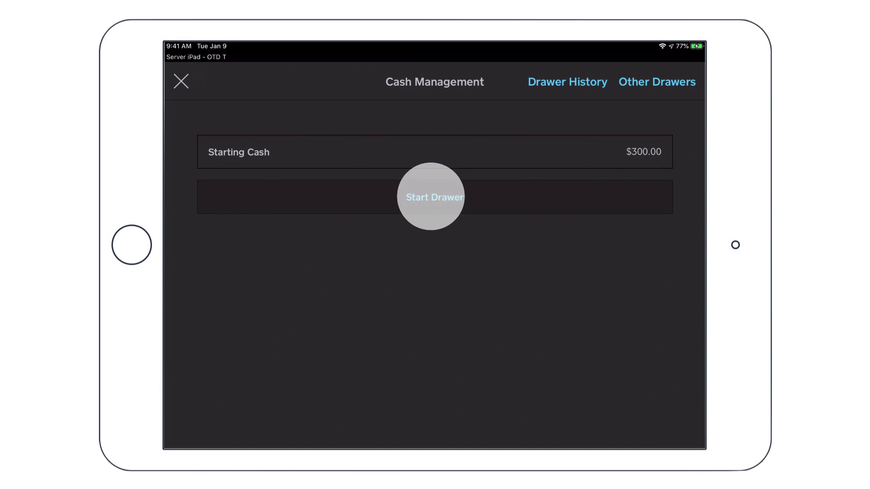
click(431, 196)
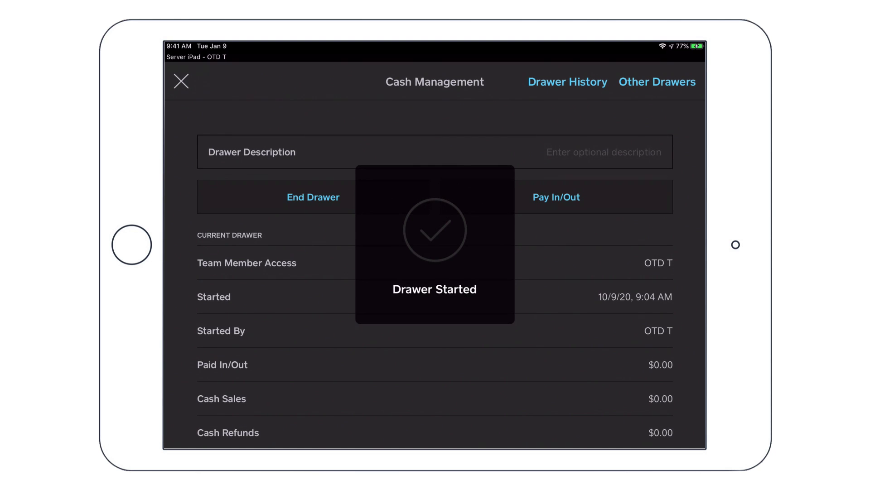
click(182, 82)
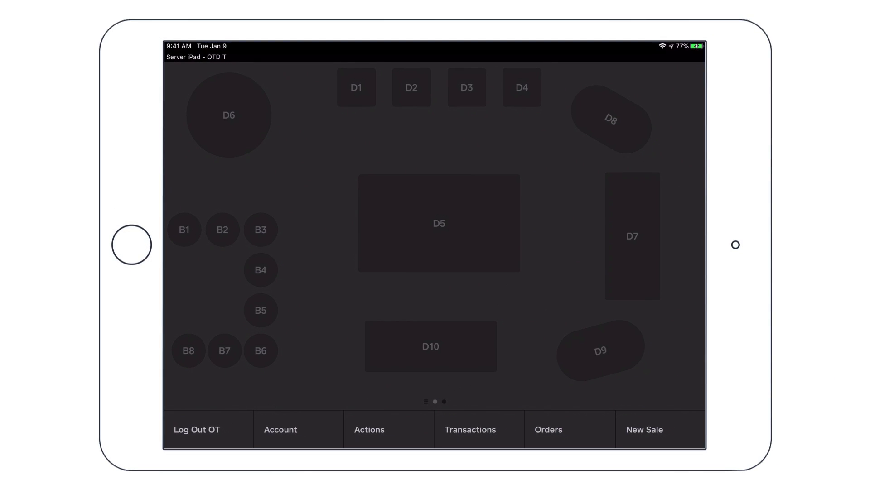
Open table D7 on the floor plan to seat its guests
click(633, 236)
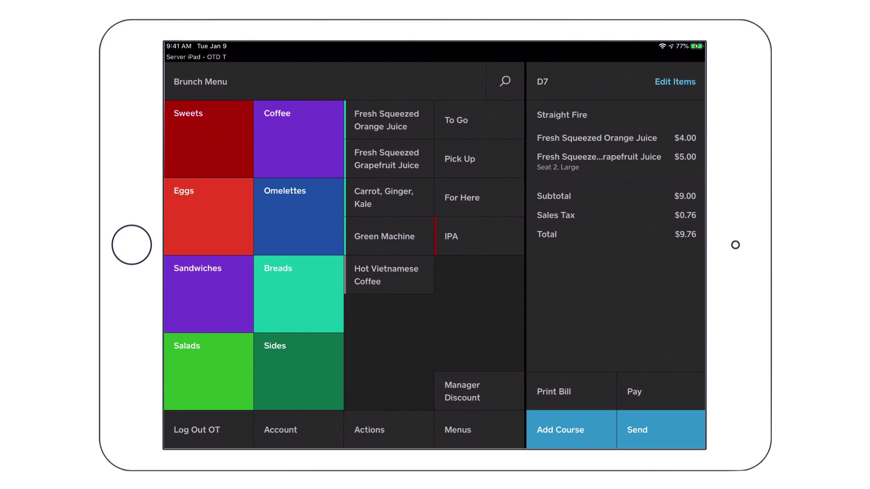
Add a new course and fire D7's two juices to the kitchen now
click(559, 428)
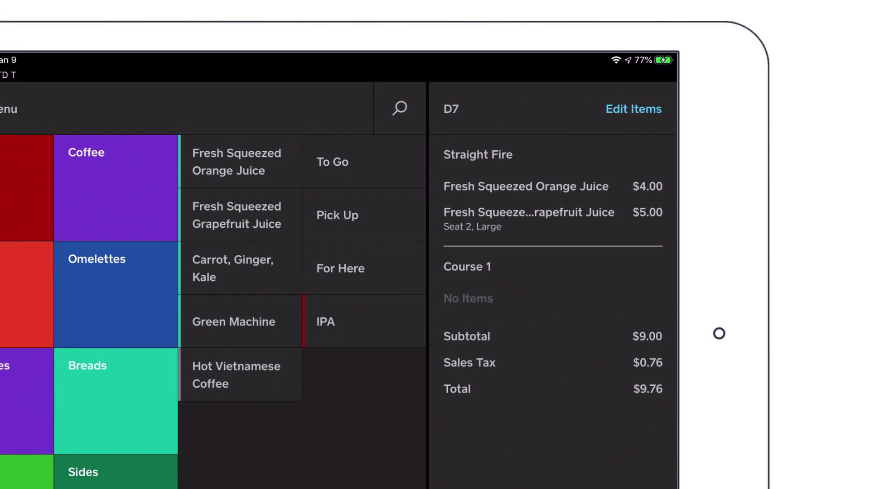
click(472, 155)
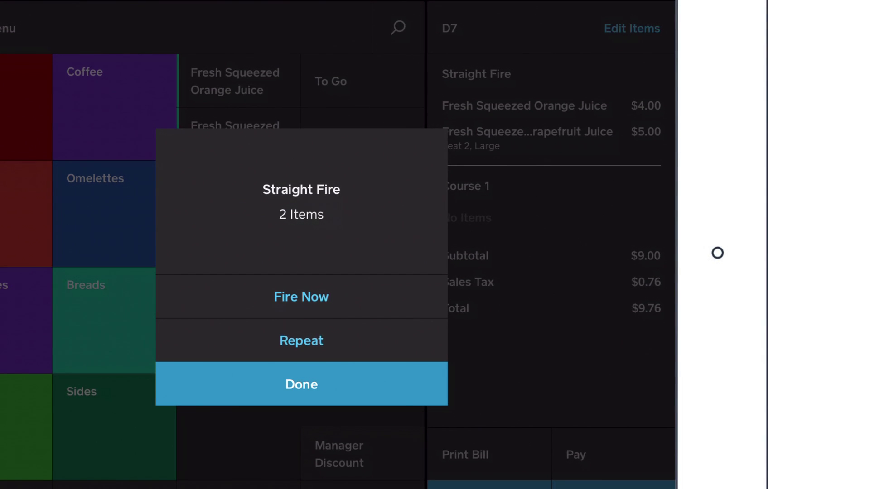
click(300, 296)
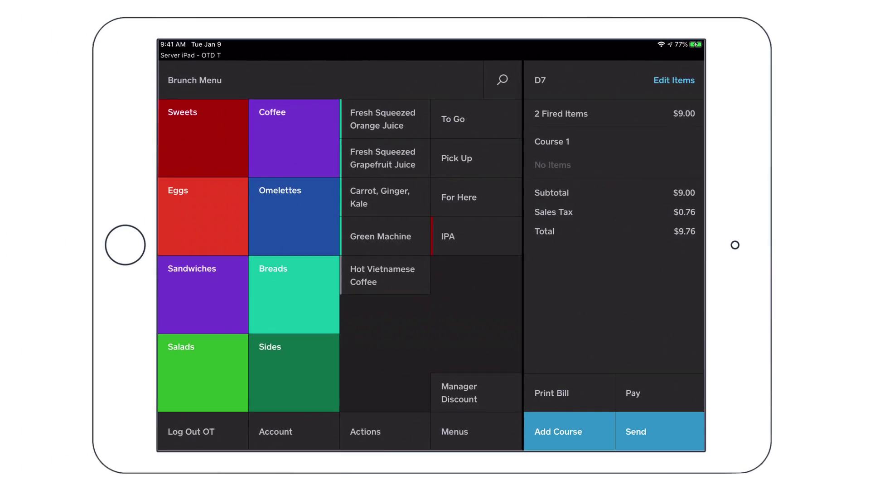
Add a California Omelette with hash and a flank-steak, no-dressing Black and Bleu Kale Salad
click(299, 216)
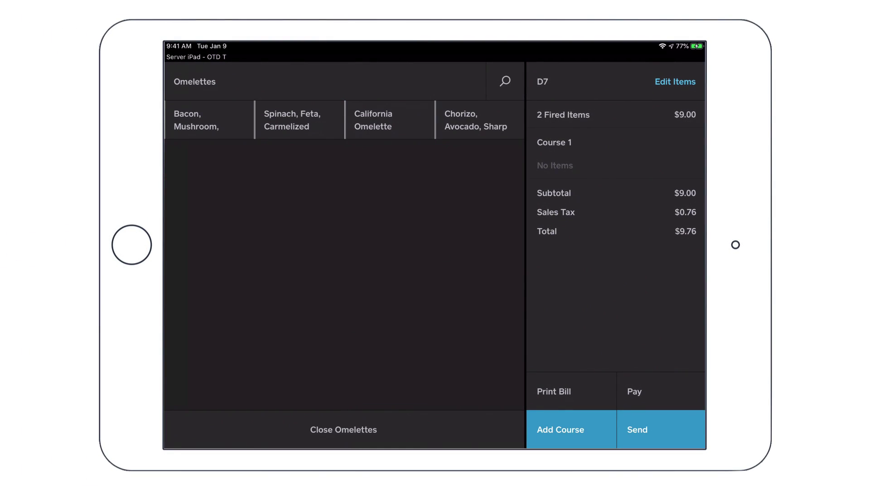
click(386, 121)
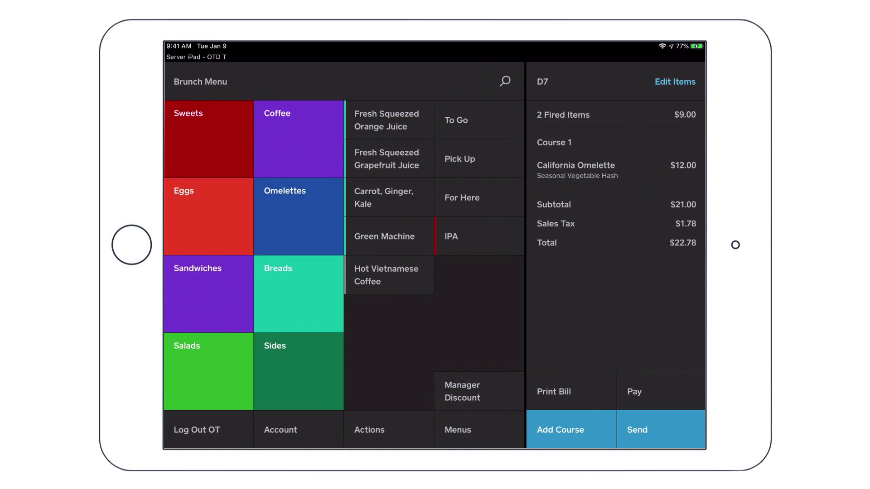
click(205, 369)
click(295, 119)
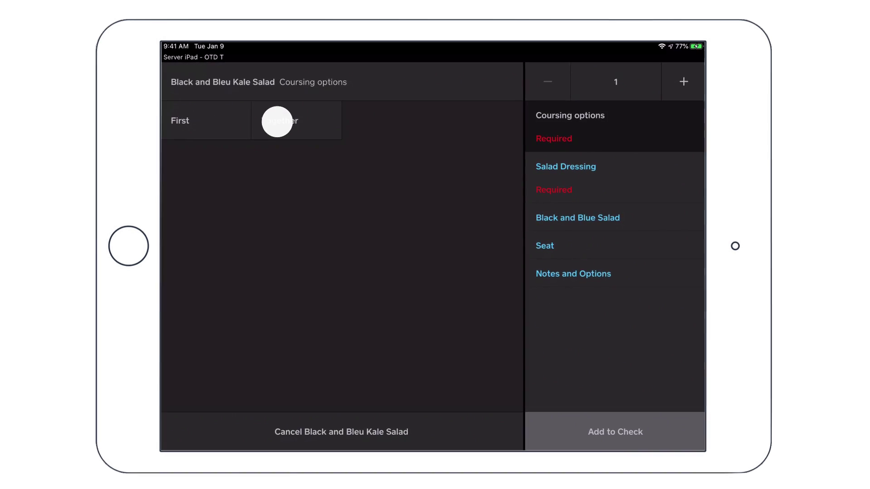
click(277, 122)
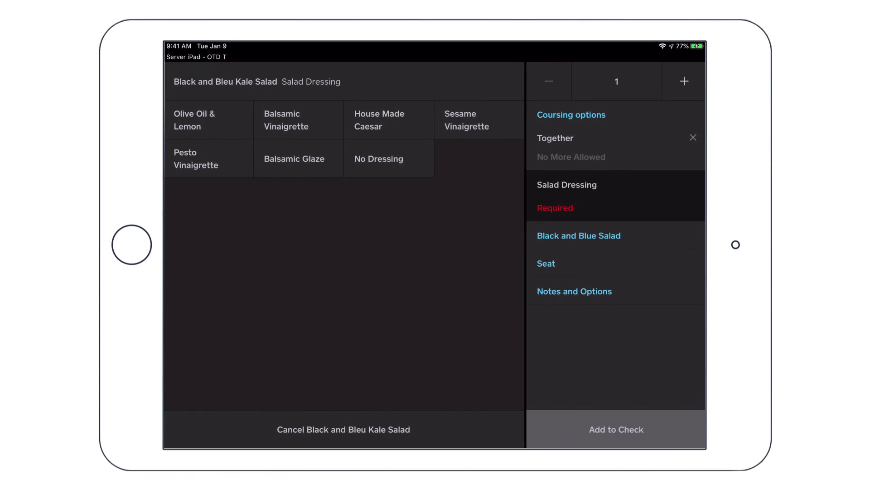
click(556, 237)
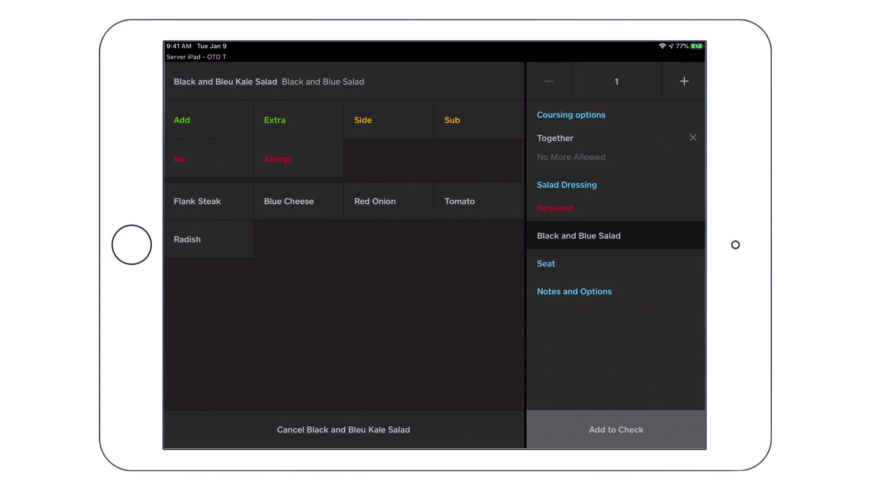
click(198, 201)
click(365, 160)
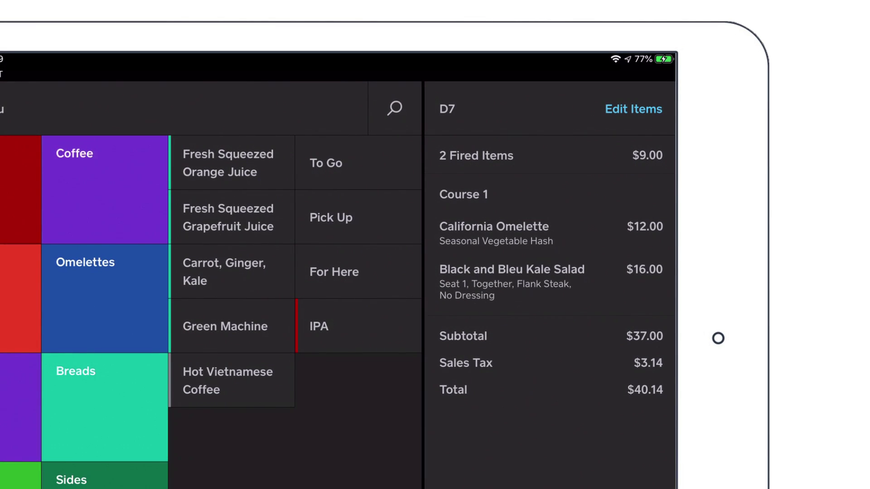
Swipe the California Omelette row to reveal its Remove and Repeat options
click(468, 231)
drag(468, 231, 396, 231)
mouse_move(459, 232)
mouse_down()
mouse_move(529, 232)
mouse_move(521, 227)
mouse_up()
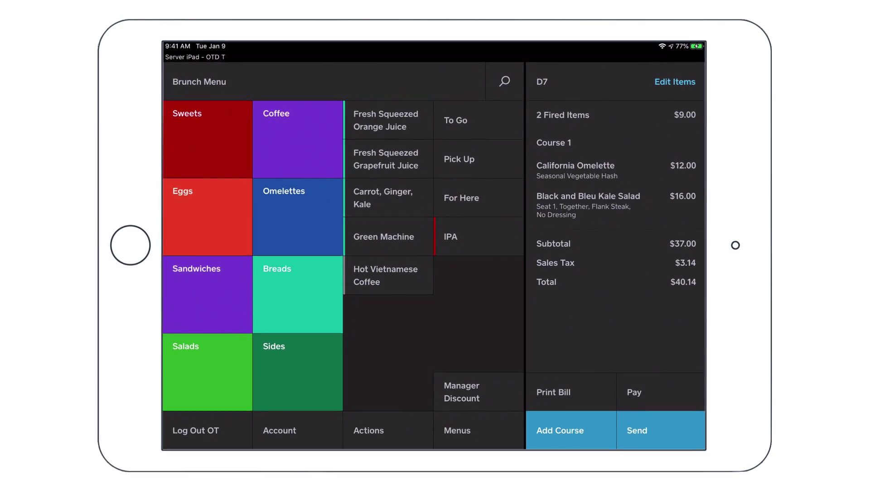
Keep the kale salad available for sale and send D7's order to the kitchen
click(206, 370)
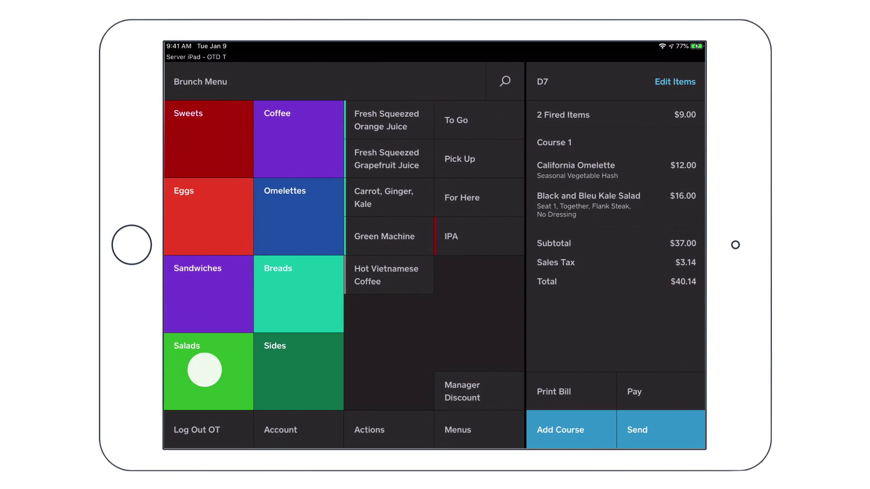
click(295, 120)
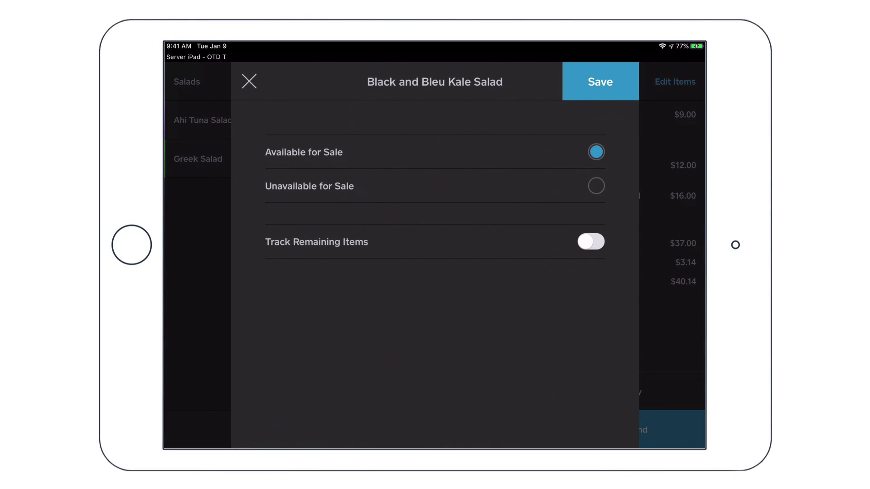
click(600, 82)
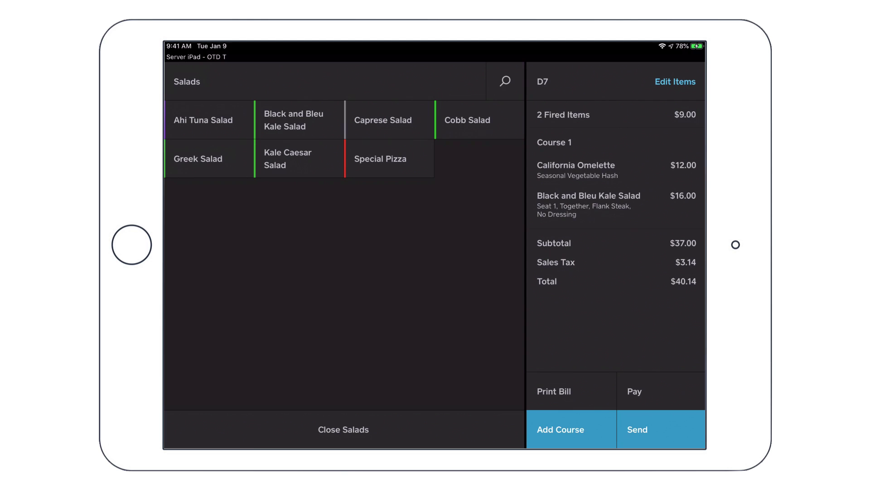
click(638, 433)
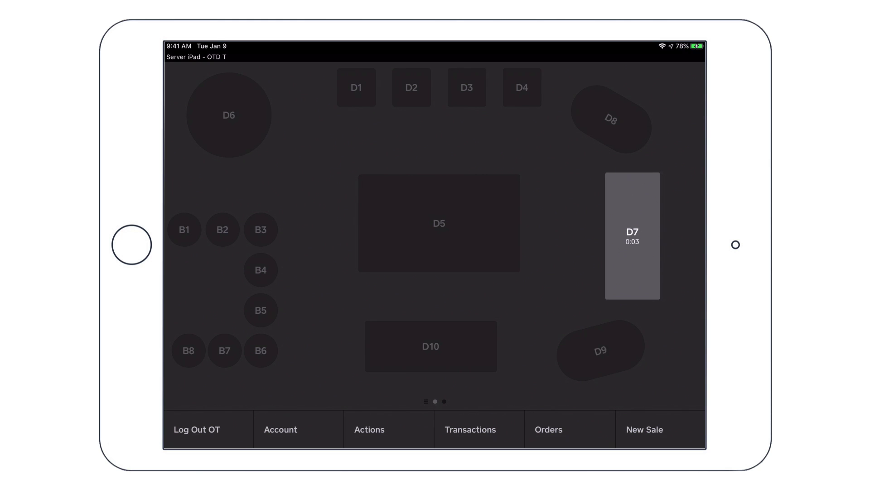
Reopen table D7's check and print its bill
click(633, 236)
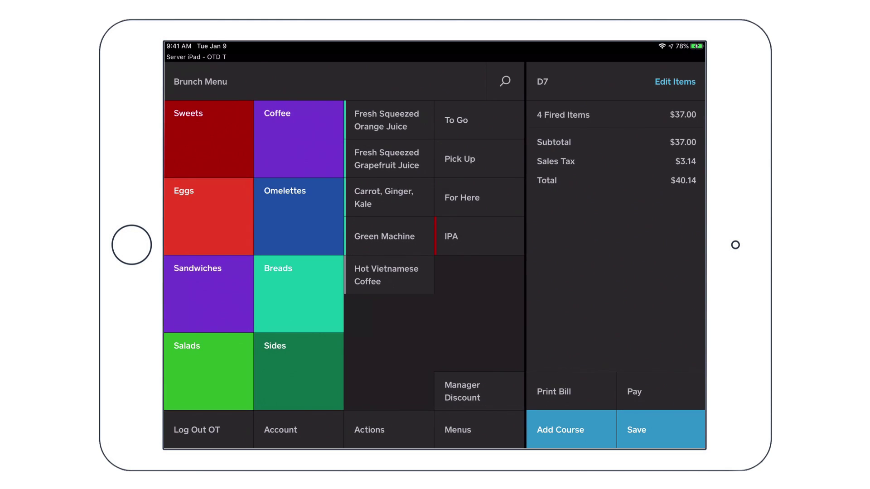
click(376, 430)
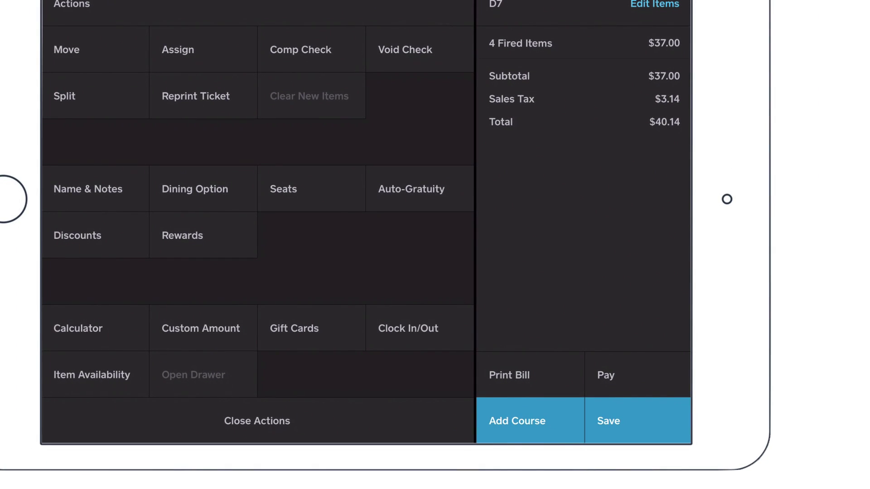
click(501, 376)
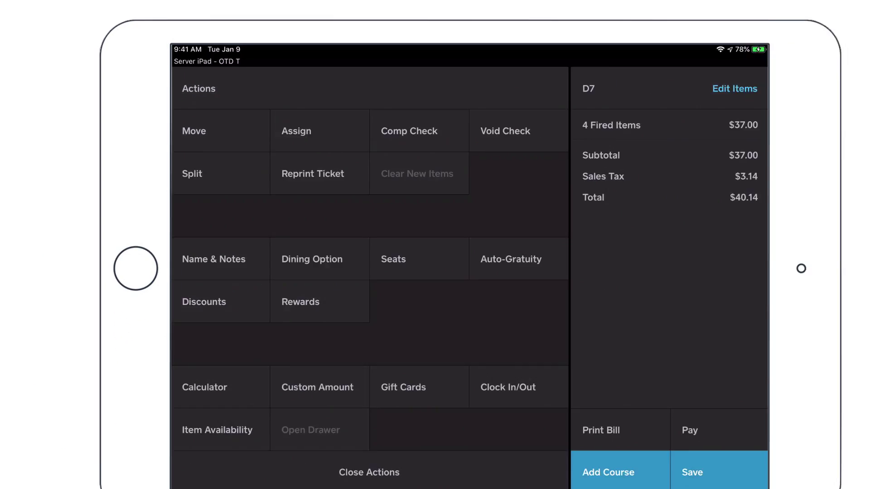
Split the grapefruit drink and kale salad onto a new check
click(194, 276)
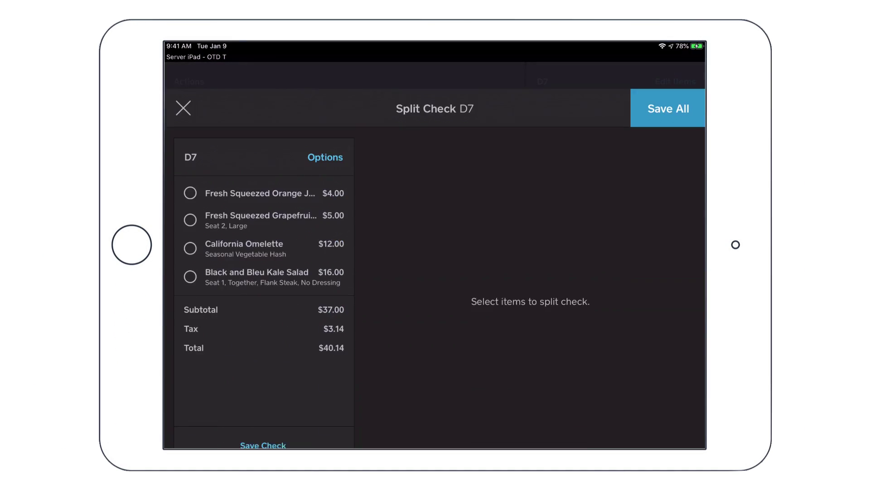
click(191, 193)
click(191, 249)
click(259, 418)
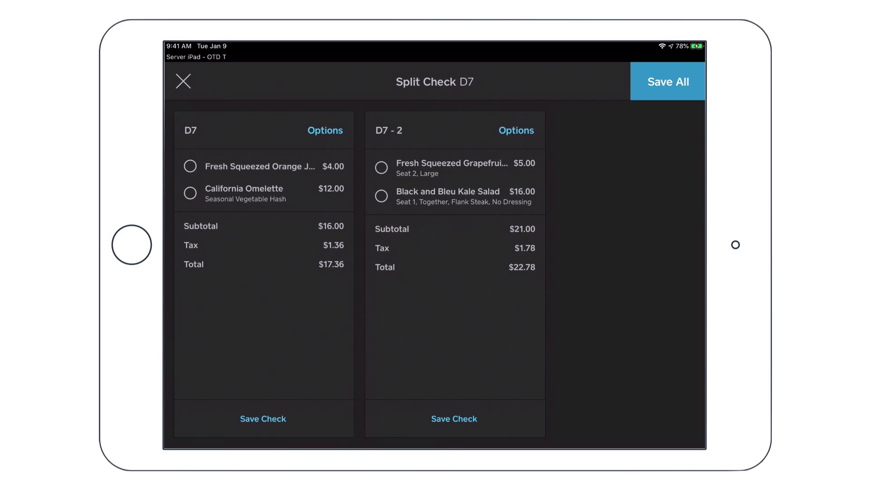
Open payment for the $17.36 check, then leave without paying
click(664, 84)
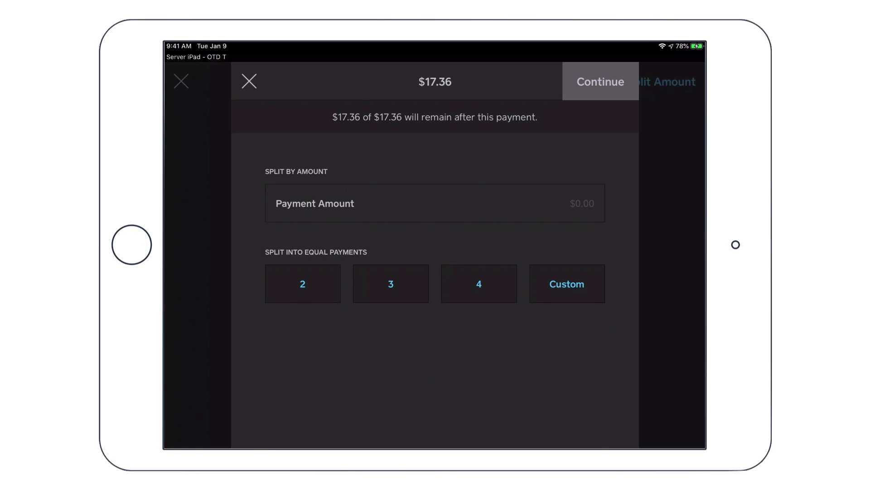
click(249, 81)
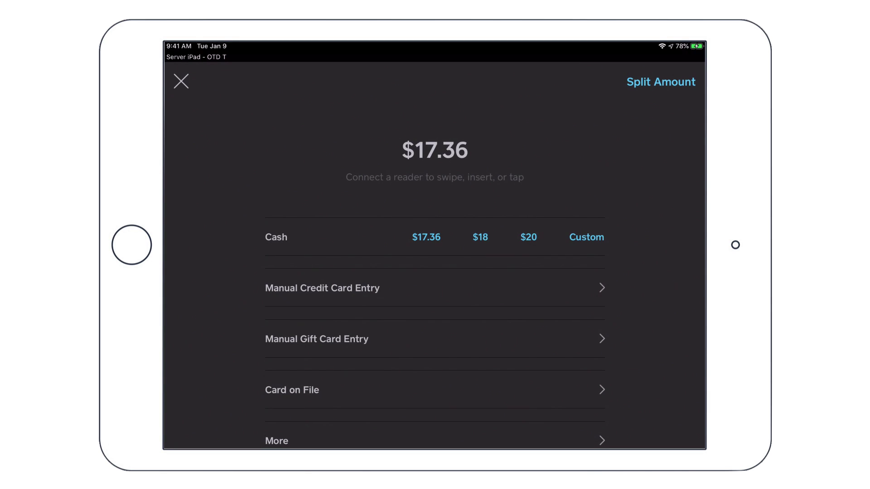
click(181, 82)
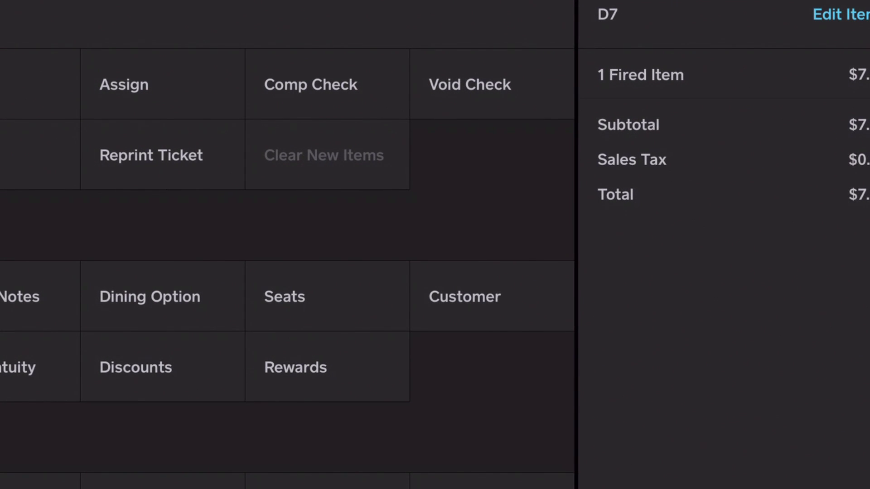
Attach a recently created customer to D7's sale and review their profile
click(481, 292)
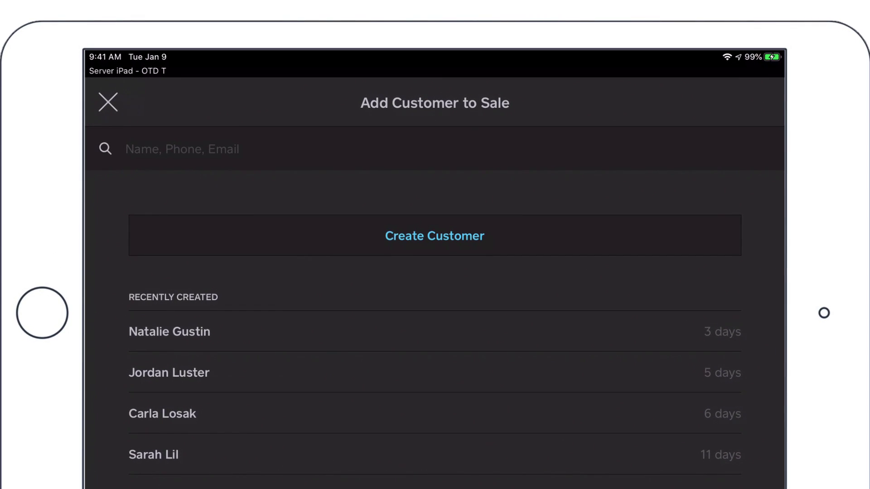
click(143, 334)
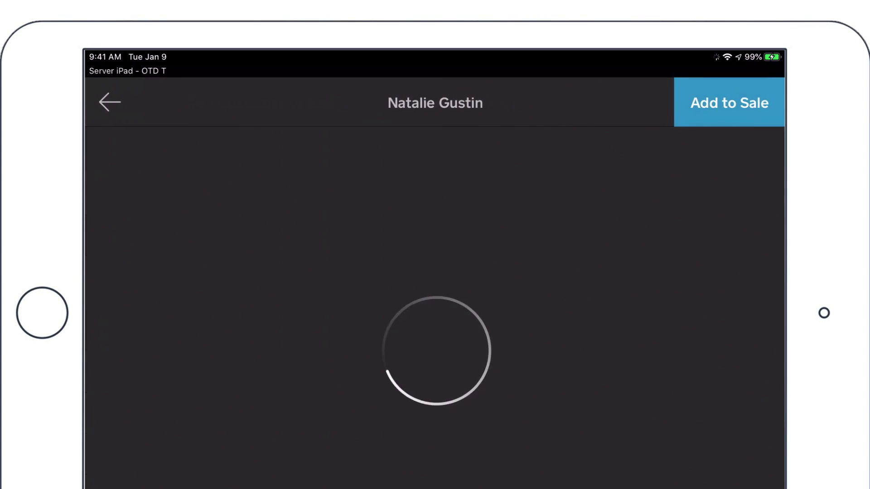
scroll(435, 294, down, 8)
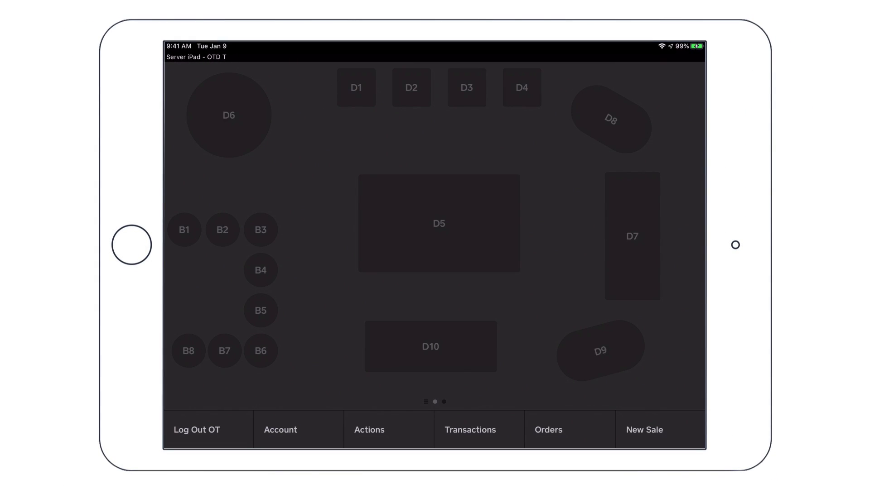
View the details of table D7's $7.60 recently closed check
click(632, 236)
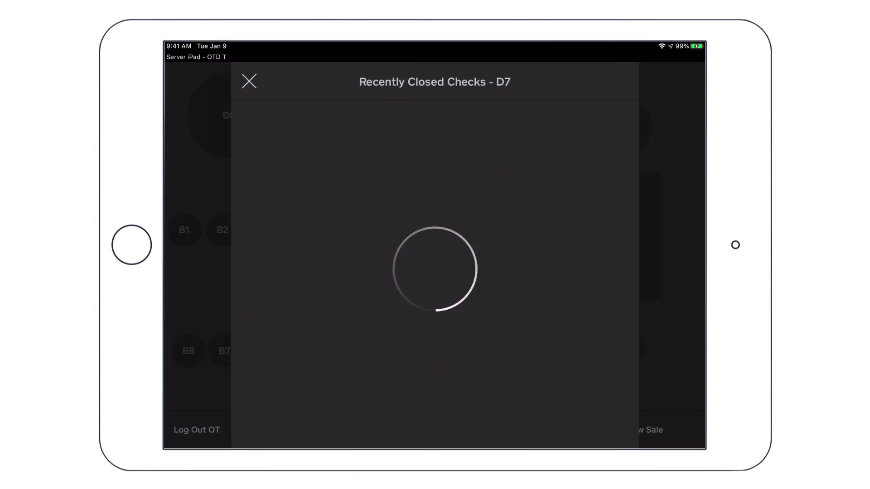
click(269, 174)
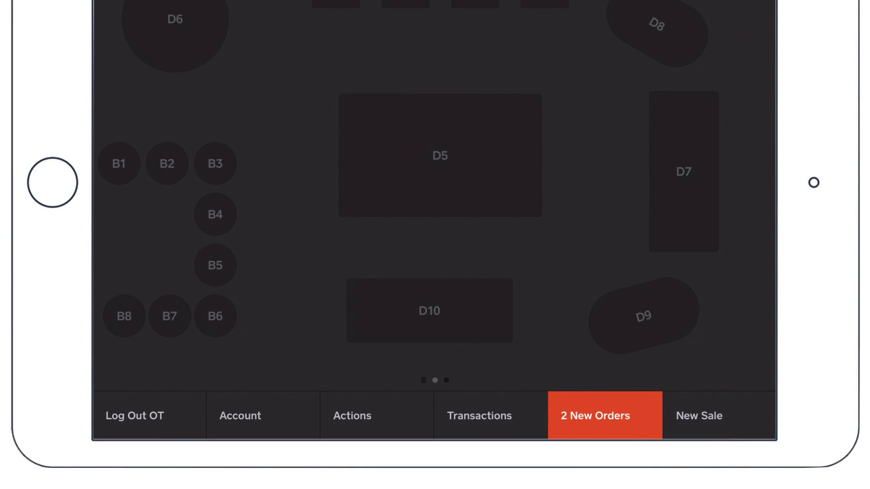
Mark the new curbside online order In Progress, then Ready
click(598, 399)
click(123, 49)
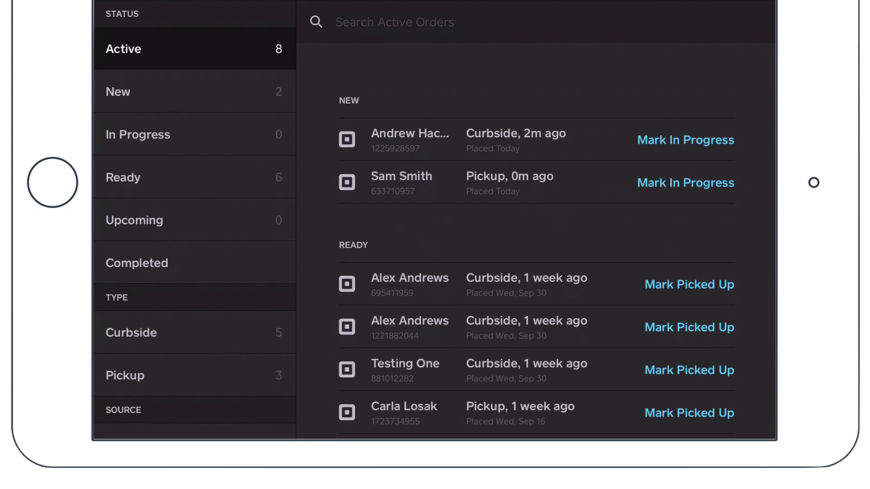
click(685, 140)
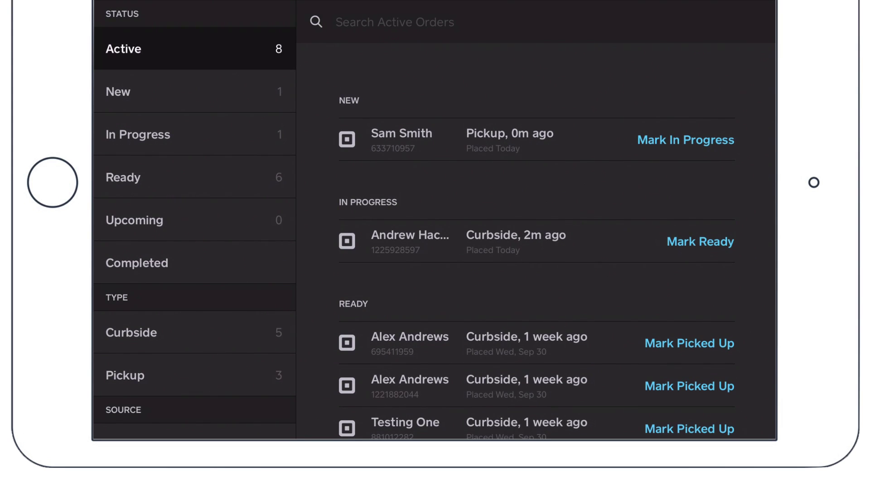
click(700, 241)
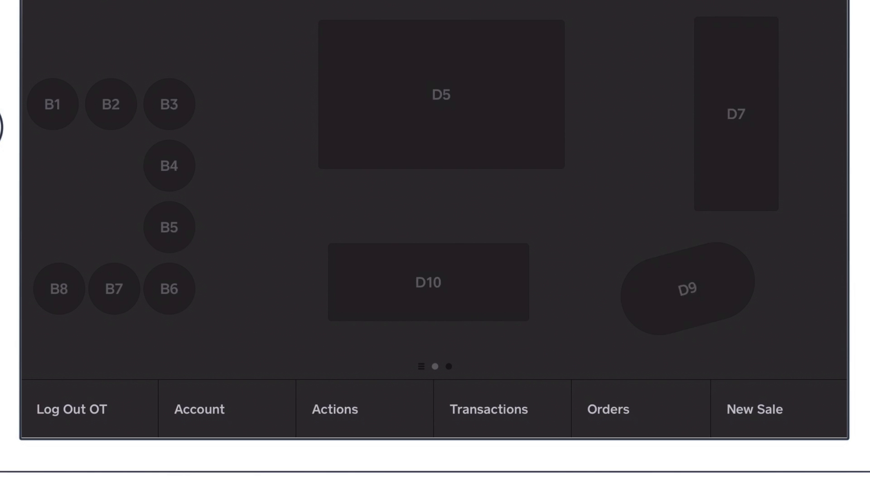
Review today's transactions, tip adjustments and the shift summary, then close the summary
click(492, 409)
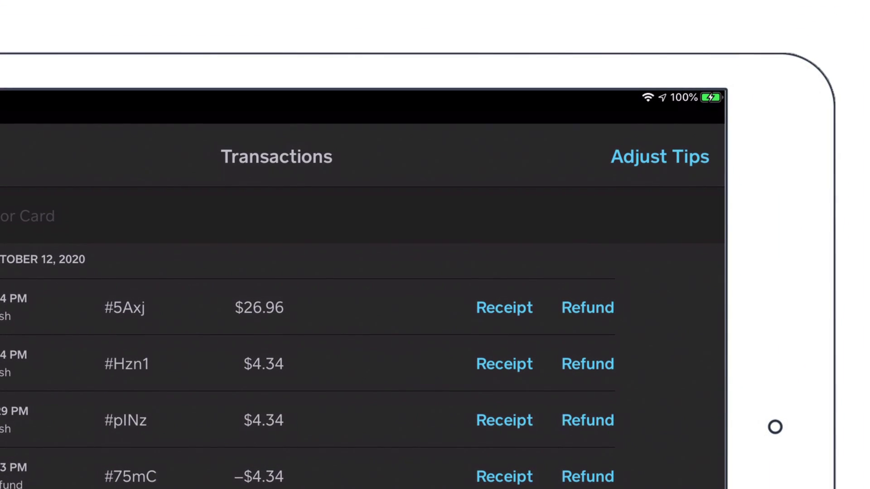
click(661, 156)
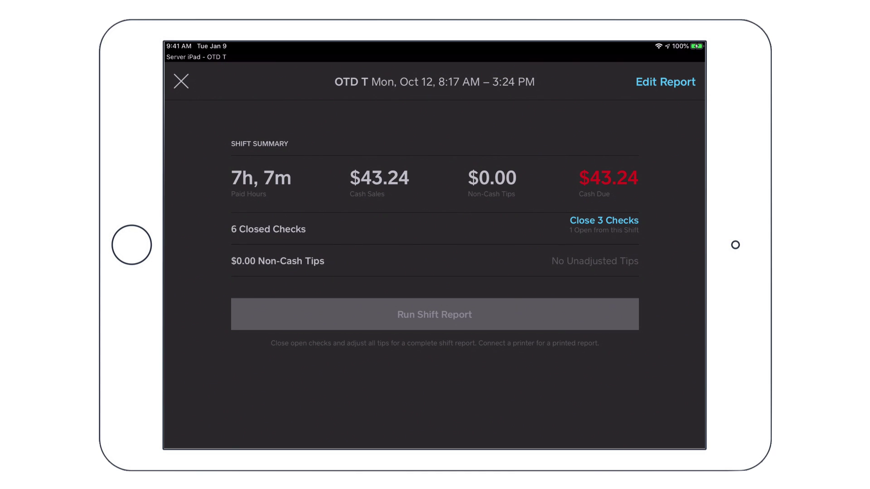
click(181, 81)
End the current cash drawer holding the expected $350.84 through Cash Management
click(369, 430)
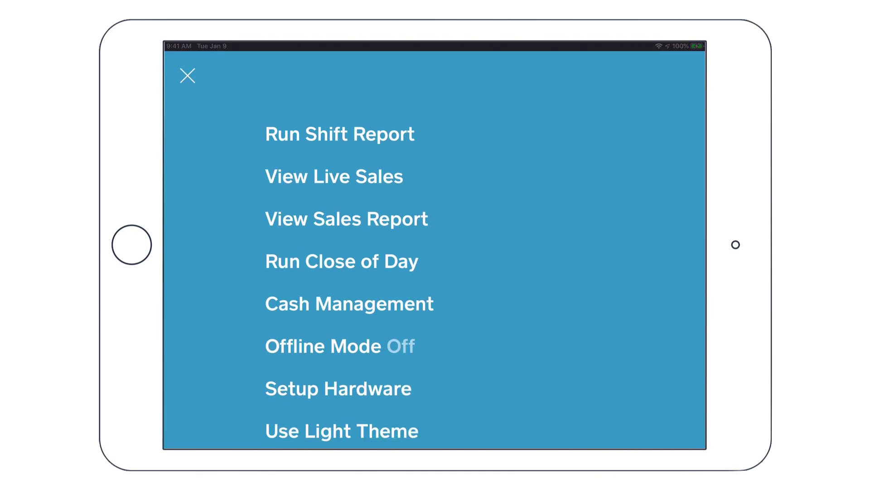
click(309, 334)
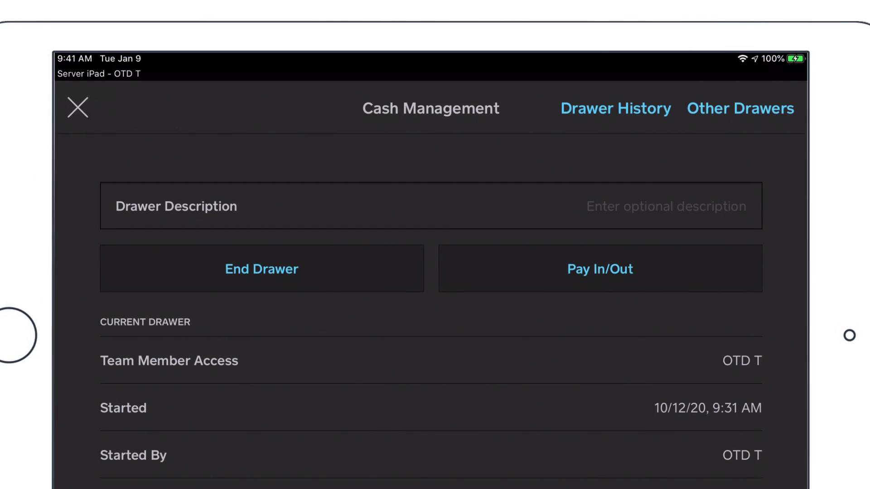
click(259, 270)
click(431, 394)
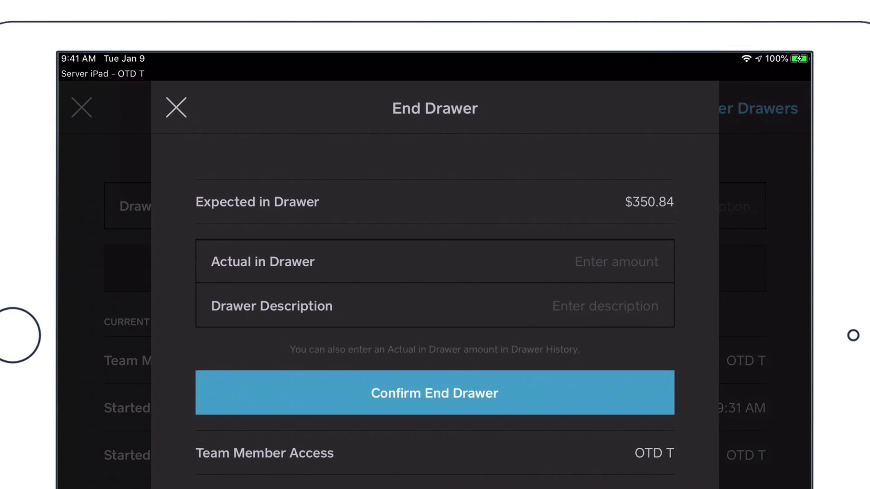
click(431, 396)
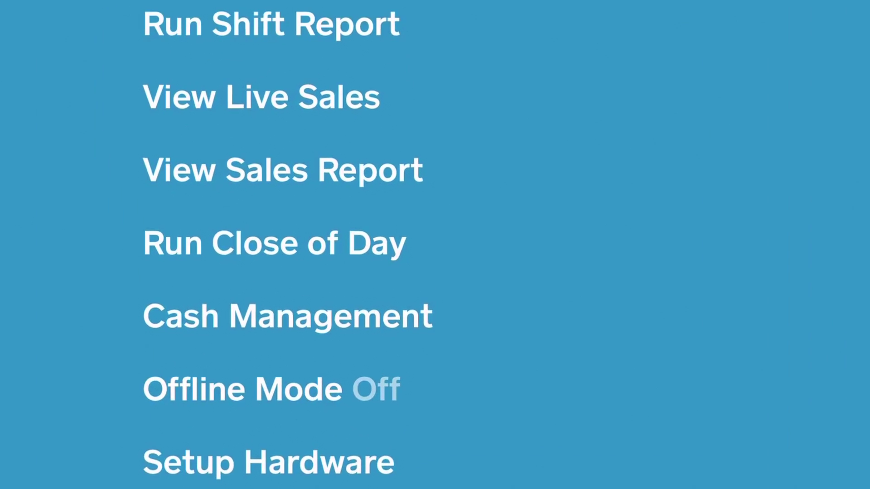
Run and confirm Close of Day, reaching the $35.00 gross sales summary
click(270, 239)
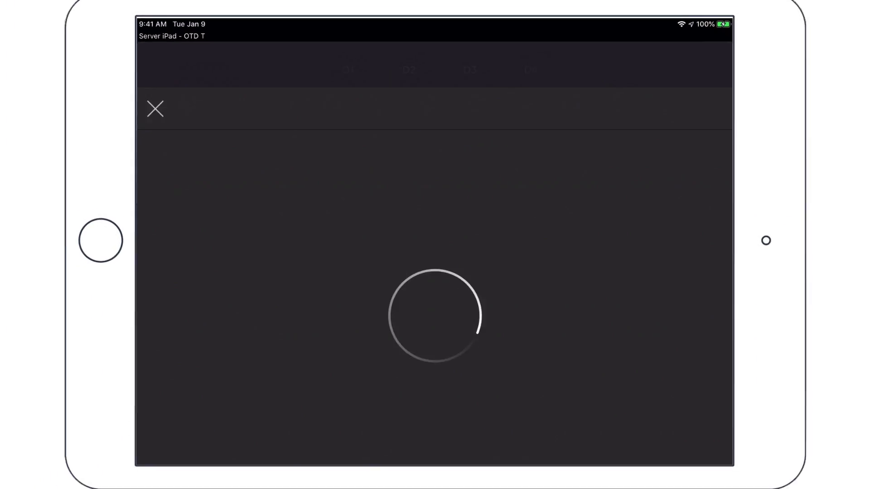
click(429, 375)
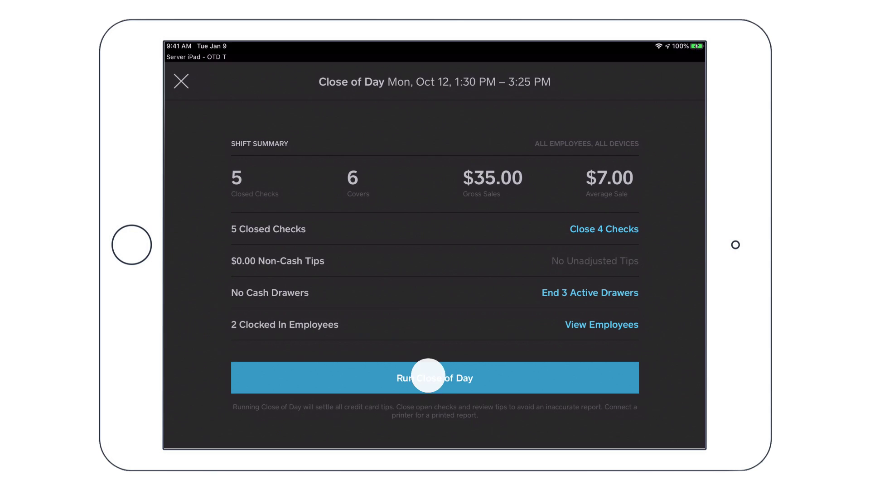
click(488, 309)
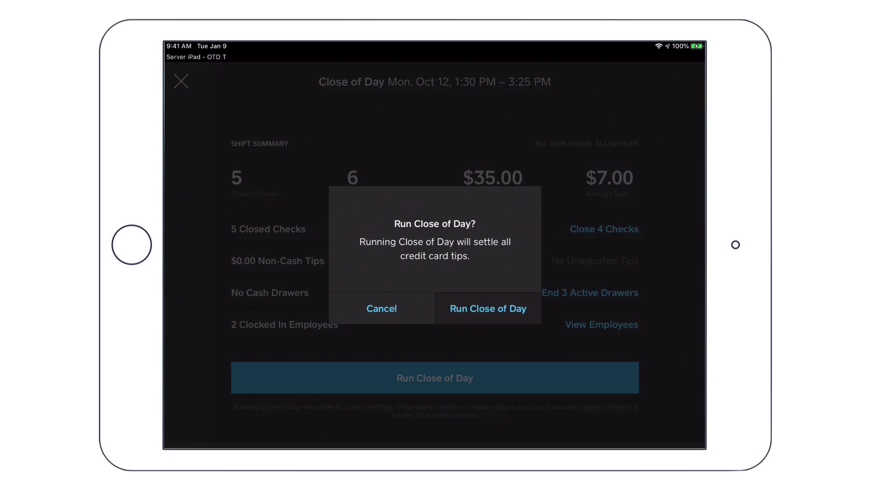